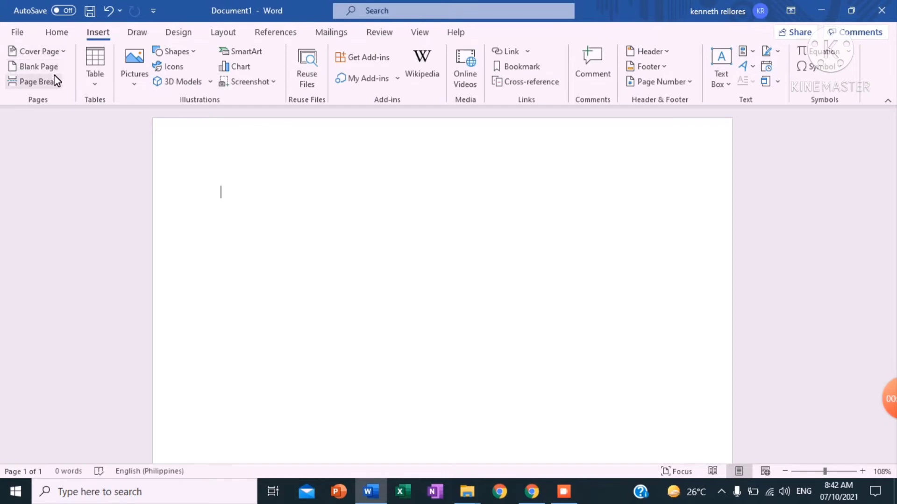
Browse the available picture sources, the shapes gallery and the stock 3D model categories
click(139, 78)
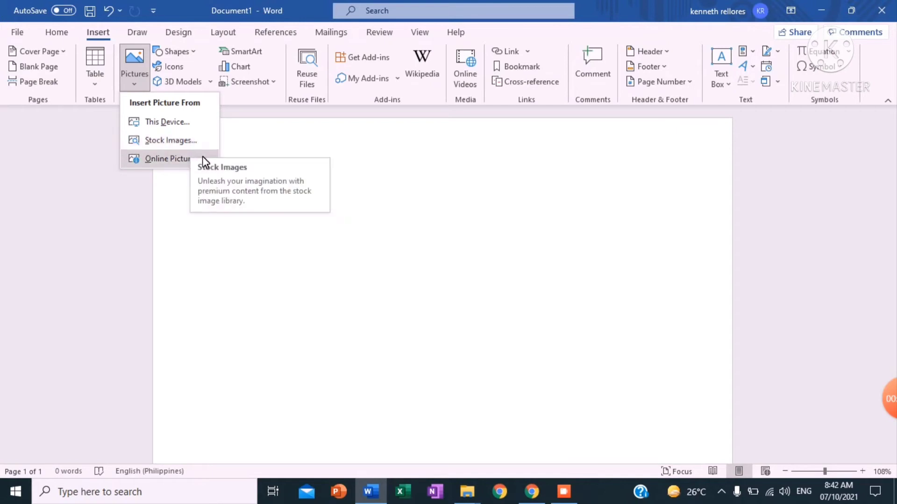
click(192, 53)
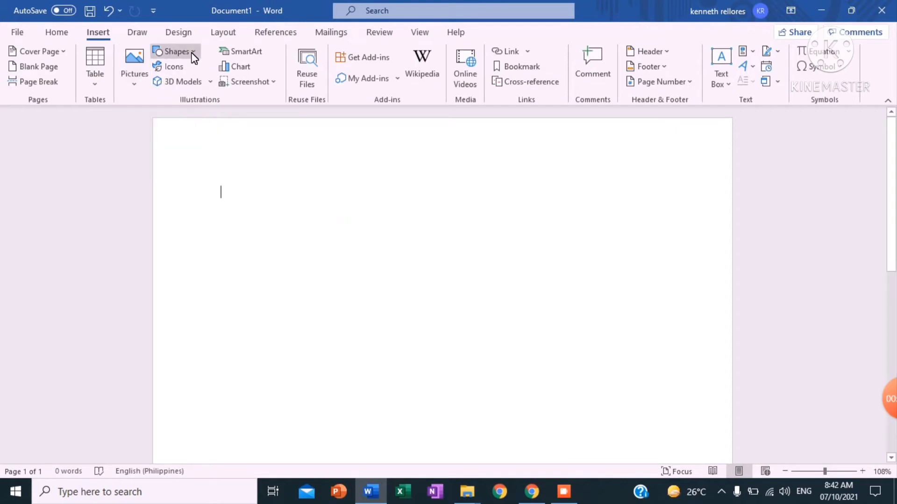
click(192, 54)
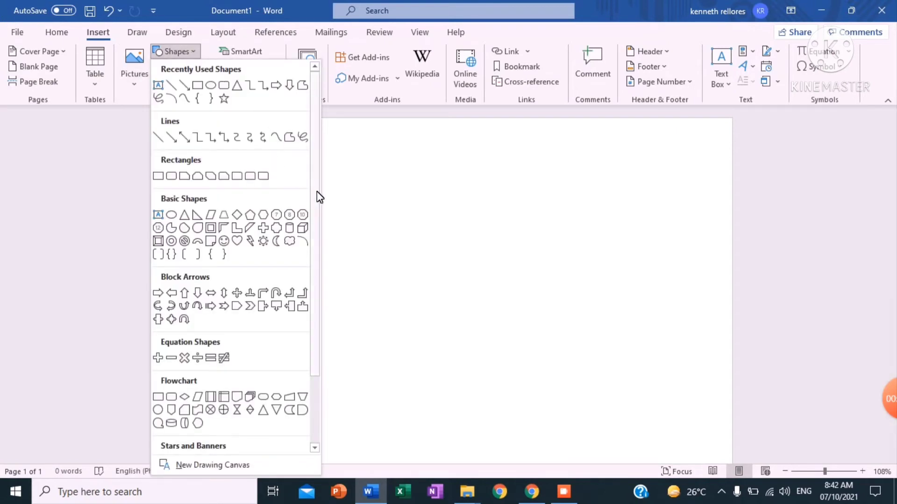
mouse_move(316, 192)
mouse_down()
mouse_move(323, 302)
mouse_move(323, 195)
mouse_up()
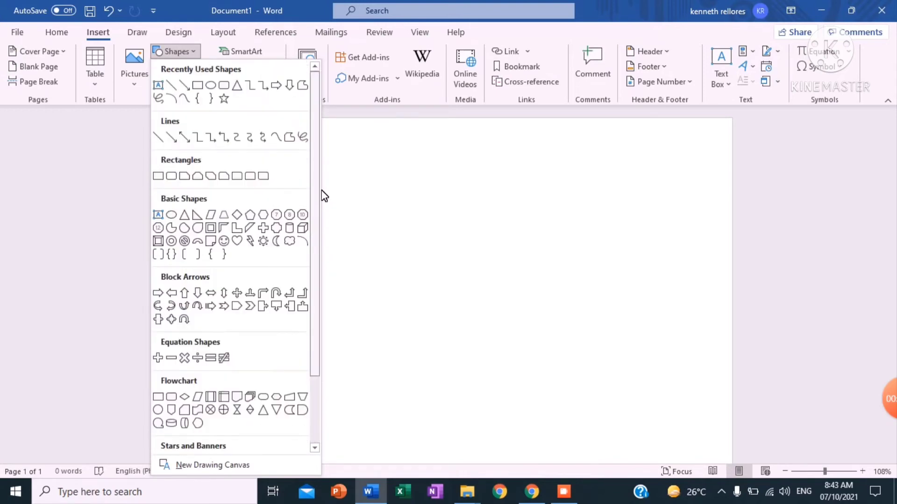
click(100, 217)
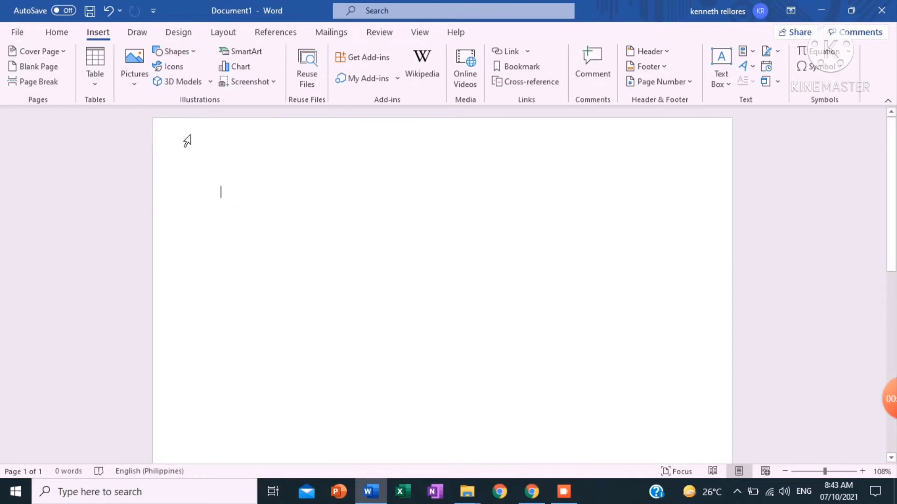
click(201, 83)
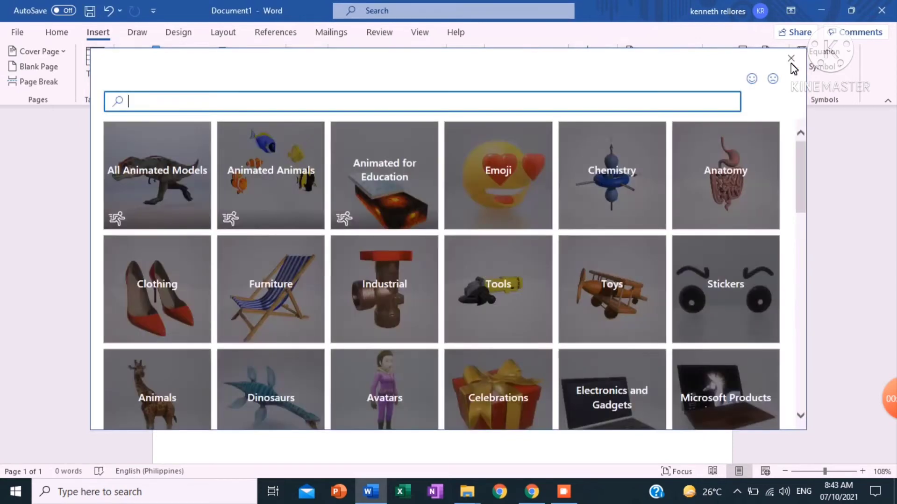
click(792, 66)
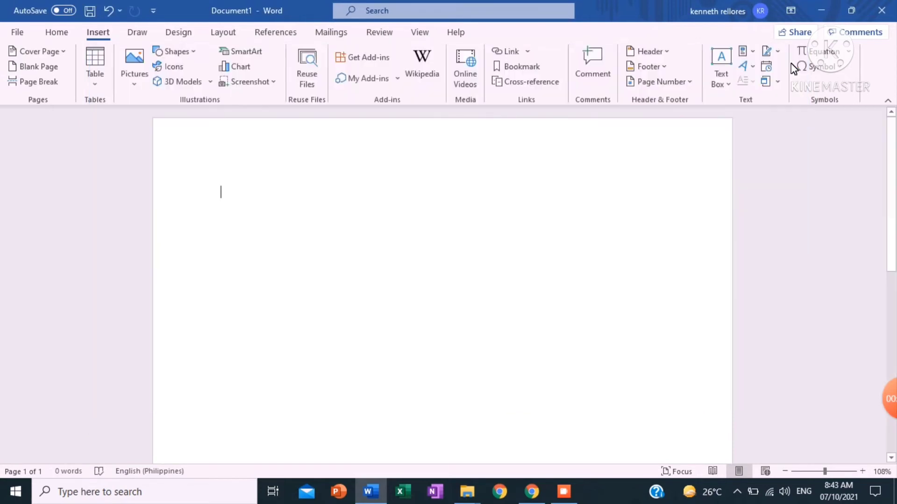
Examine the SmartArt layouts category by category, from List, Process and Cycle through Hierarchy, Relationship, Matrix, Pyramid and Picture
click(266, 55)
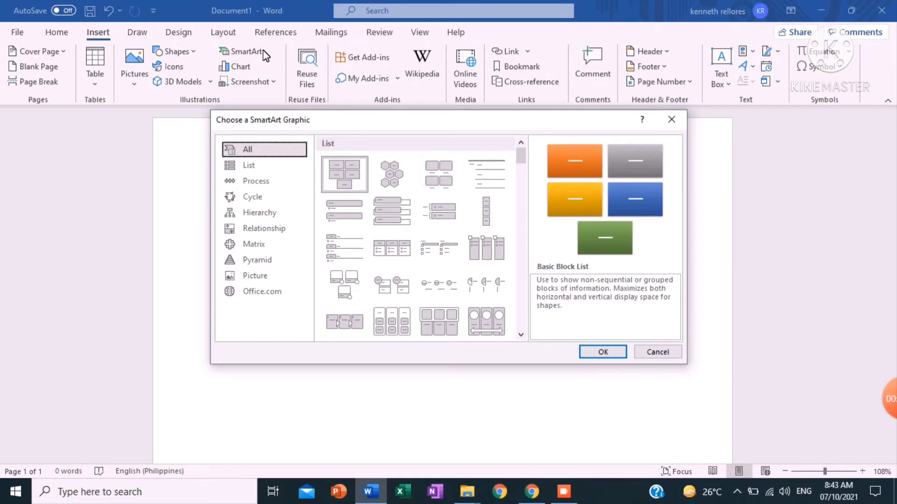
click(386, 211)
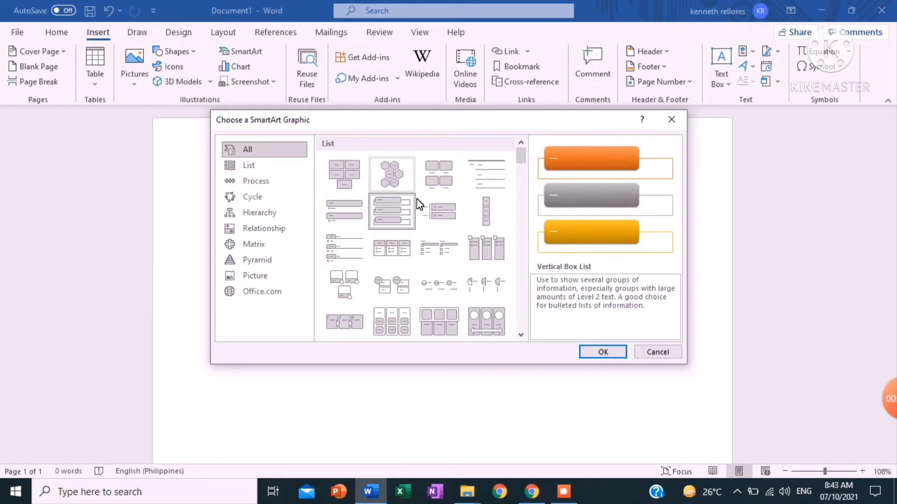
click(295, 174)
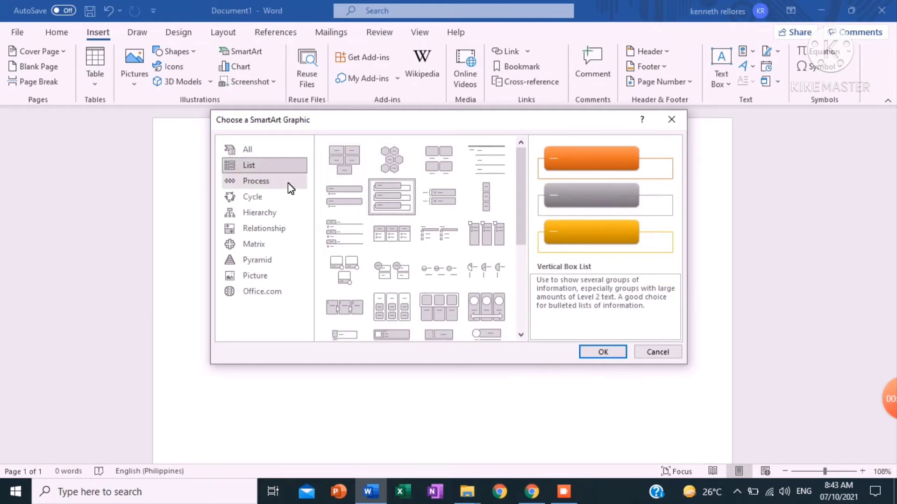
click(290, 183)
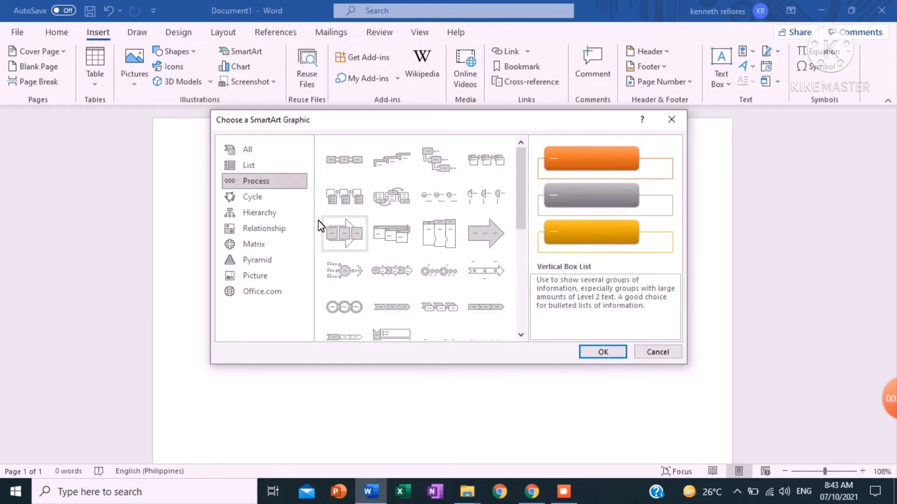
click(286, 202)
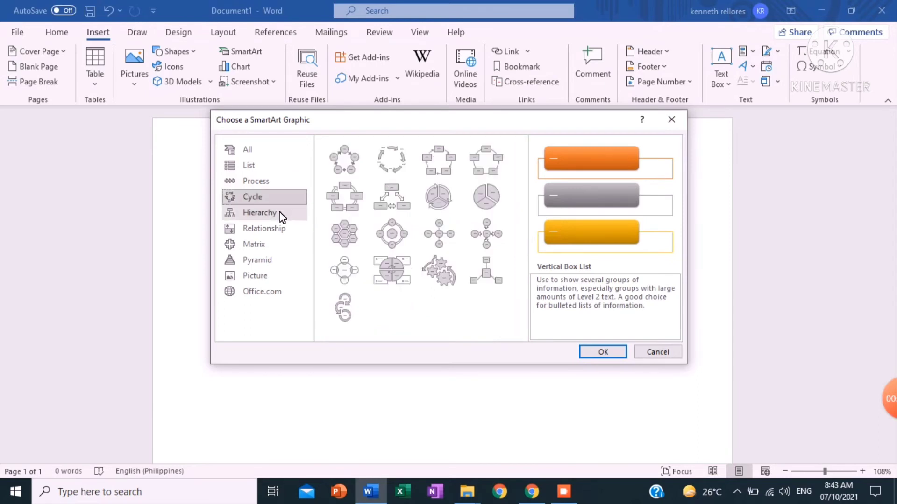
click(280, 214)
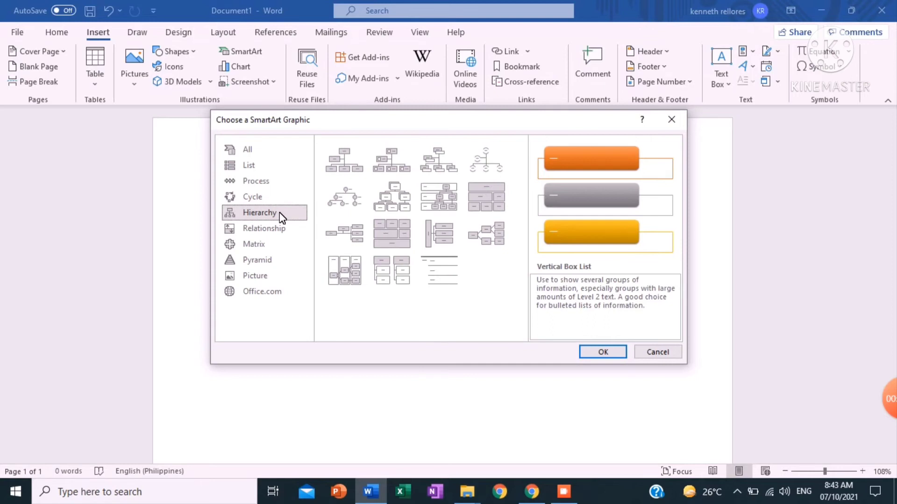
click(283, 229)
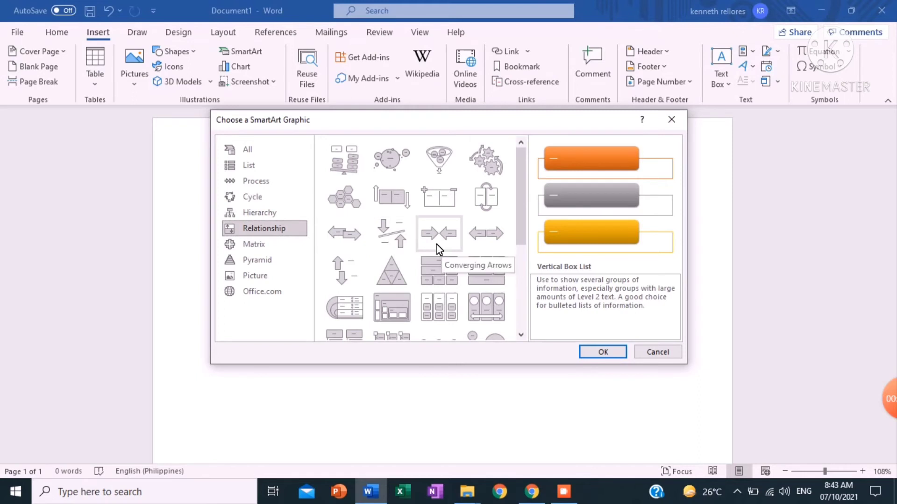
click(261, 245)
click(262, 262)
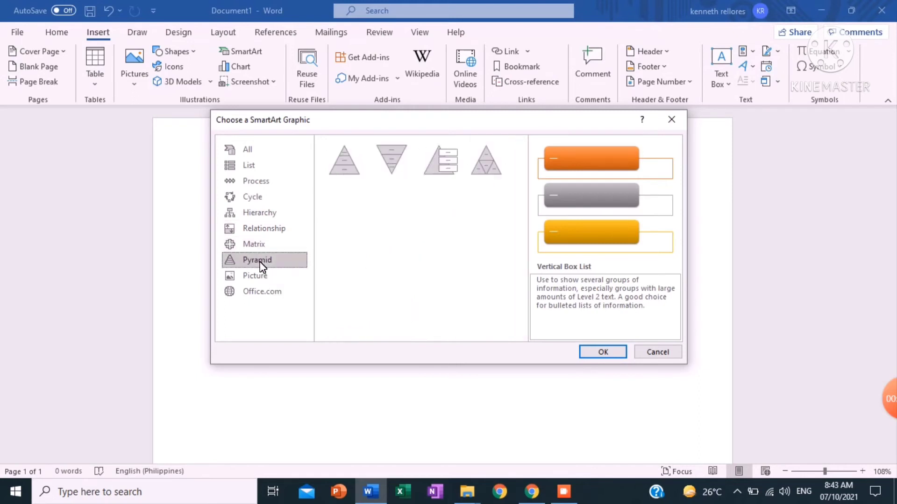
click(254, 277)
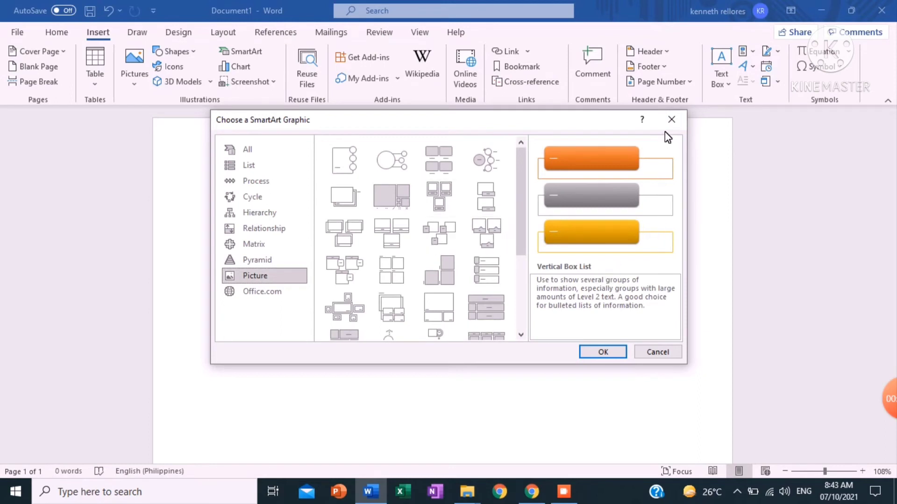
click(671, 120)
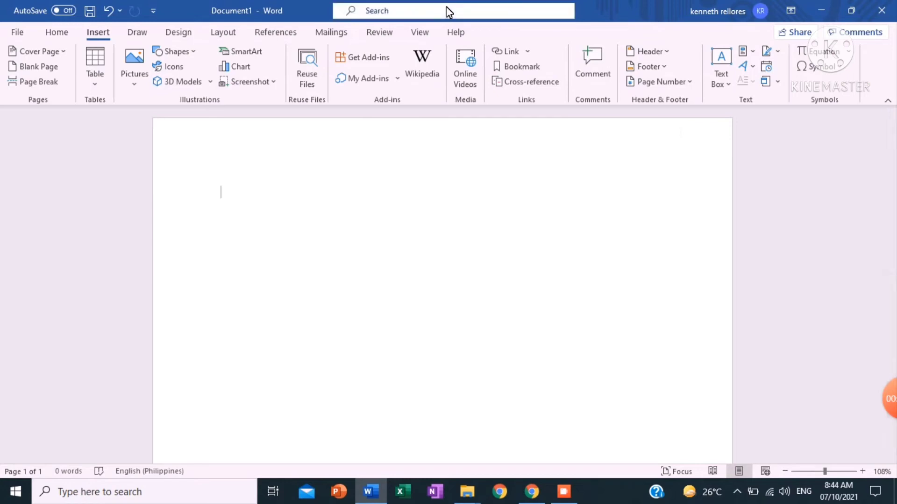
Preview the Vertical Box List and Picture Accent List SmartArt layouts without inserting one
click(259, 54)
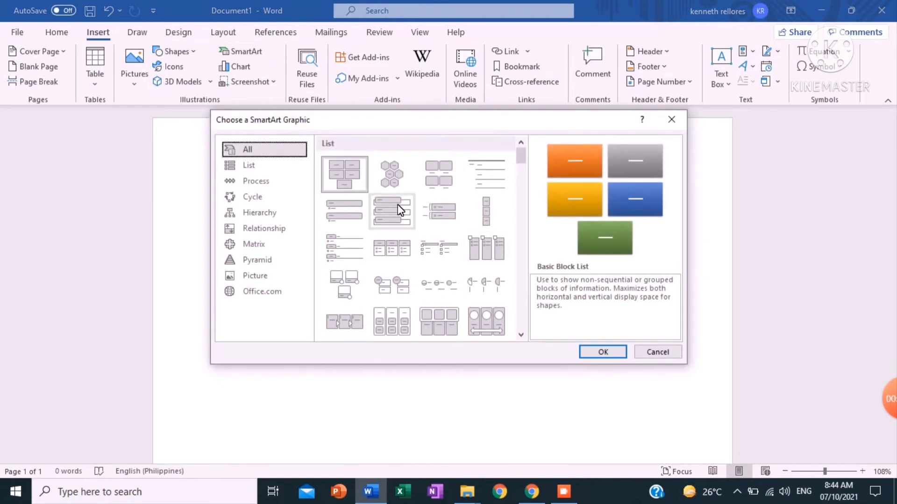
click(401, 211)
click(501, 249)
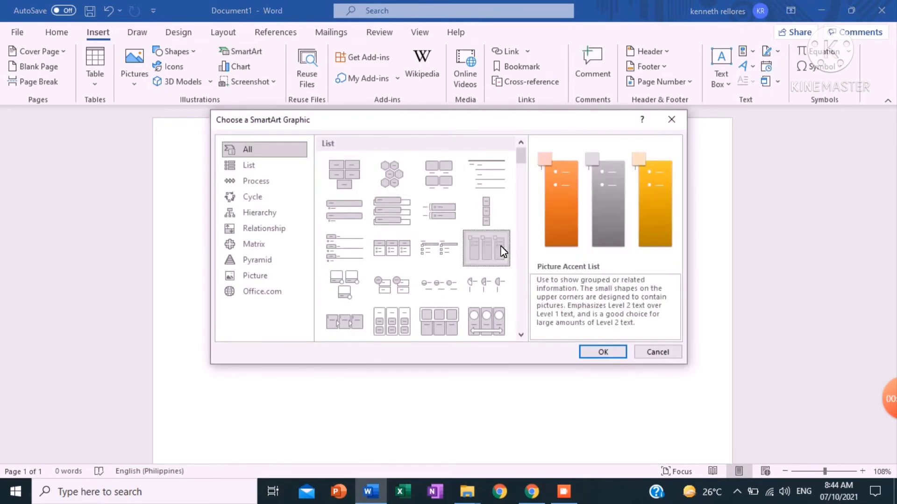
click(671, 120)
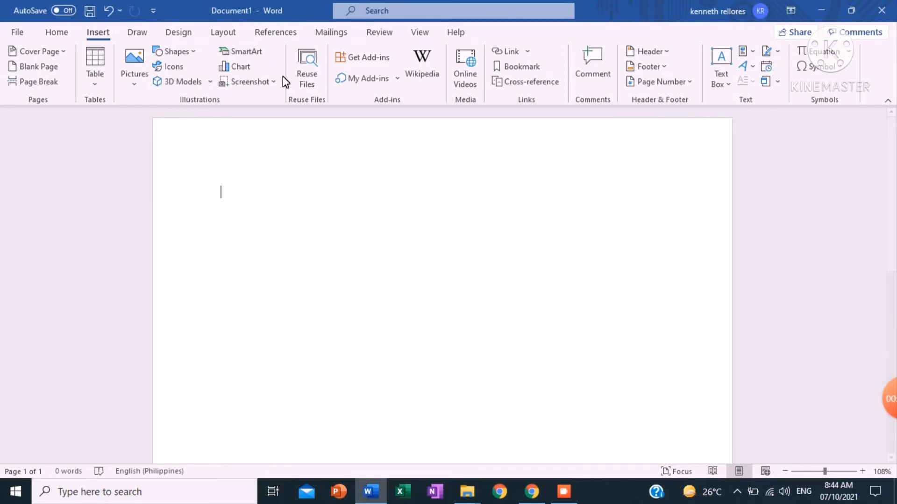
Examine the insertable chart types, including Column, Line, Pie, Area, Map, Surface, Treemap and Histogram
click(246, 67)
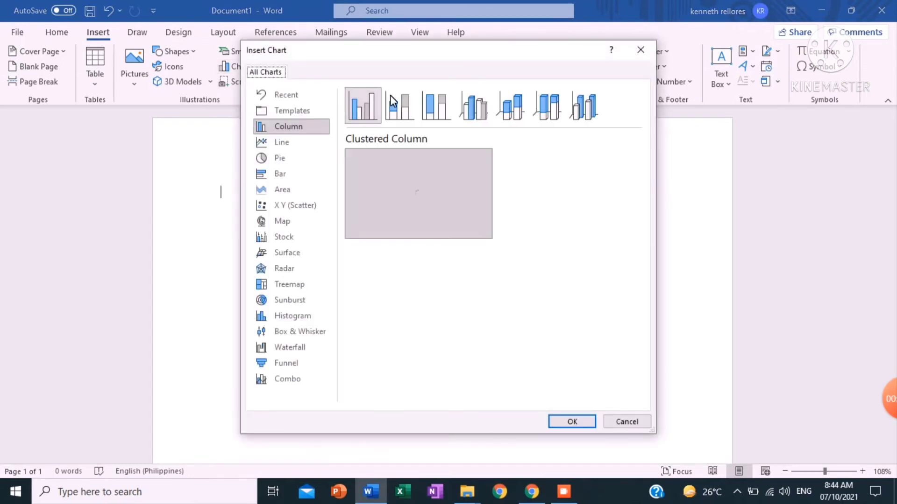
click(294, 143)
click(287, 159)
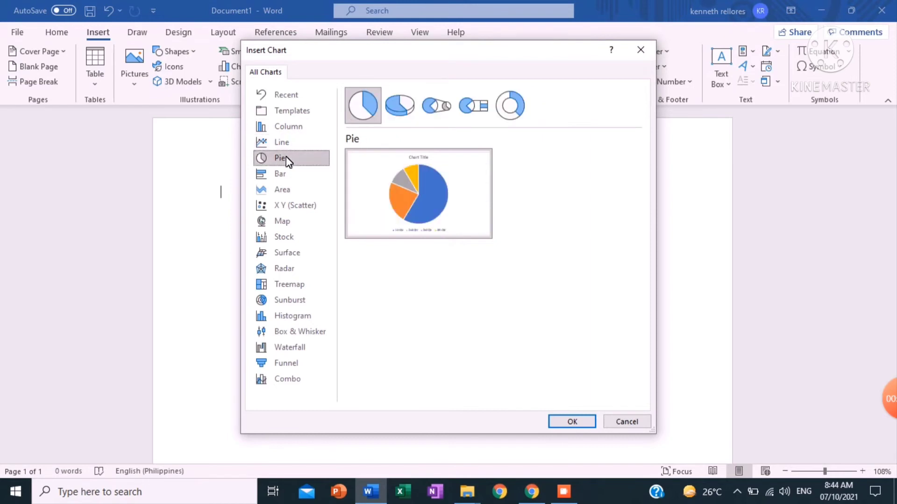
click(282, 189)
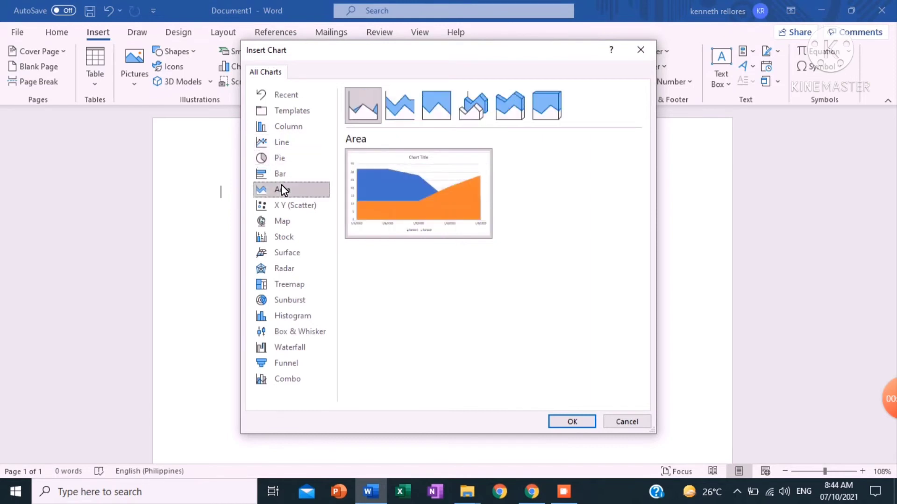
click(289, 222)
click(290, 253)
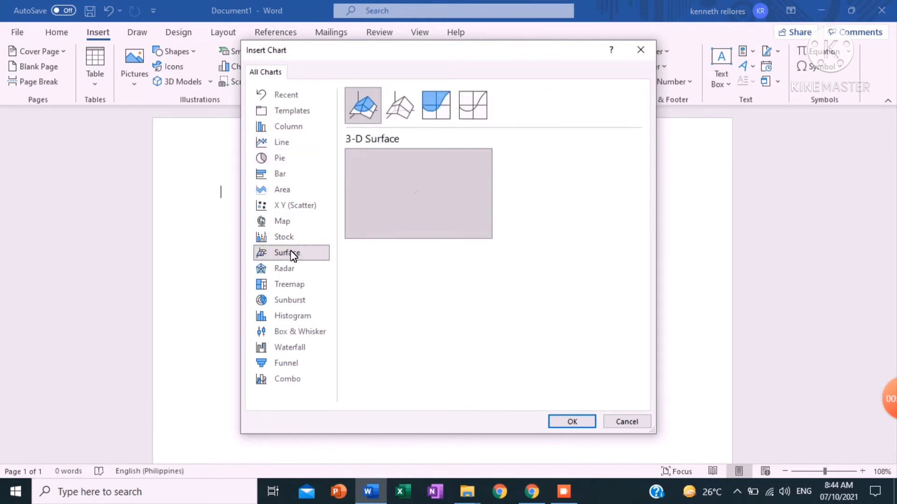
click(292, 283)
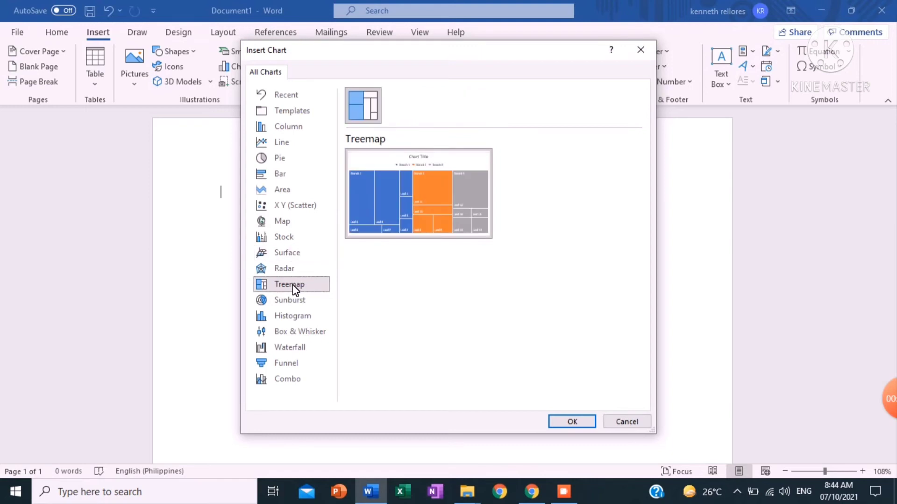
click(290, 318)
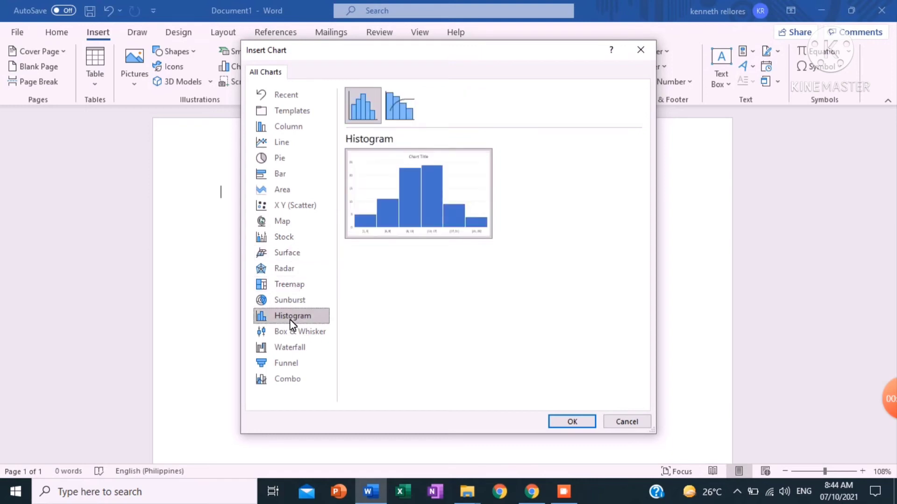
click(641, 50)
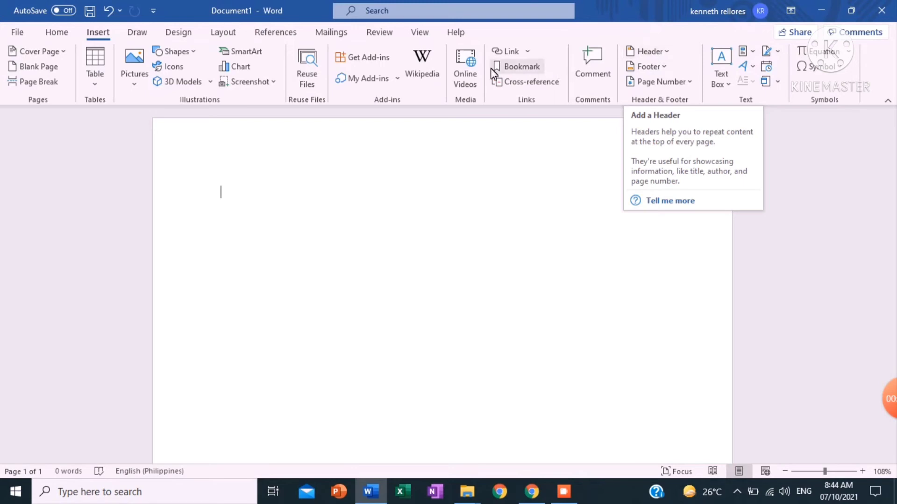
click(250, 73)
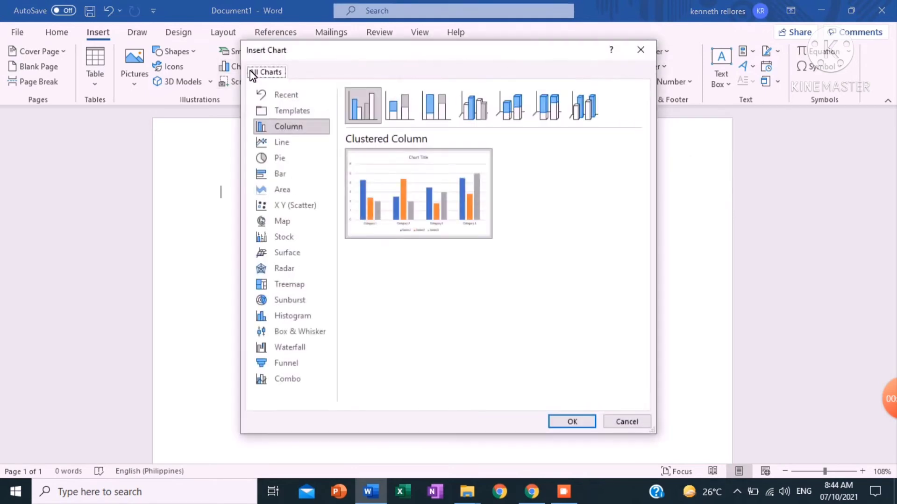
click(649, 53)
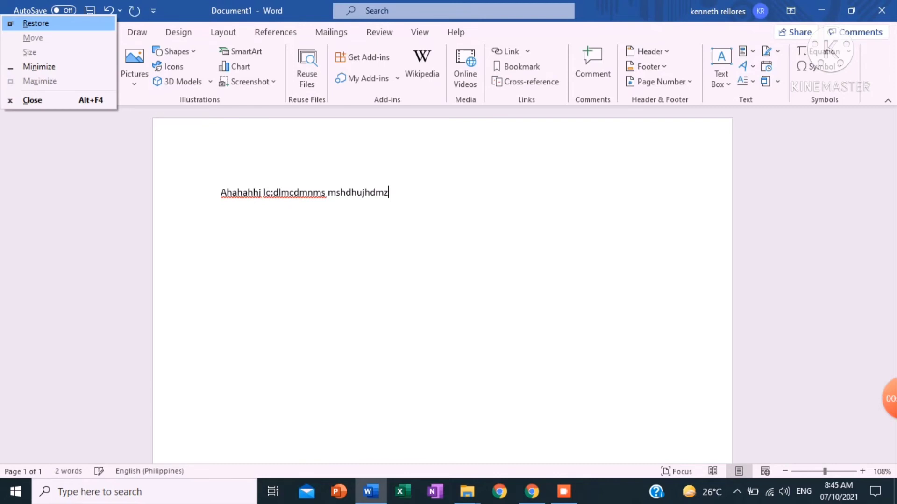
Extend the paragraph of random filler text so that it ends with "dmvlf,x. jljnjklllm mklkmnmm,m"
key(Escape)
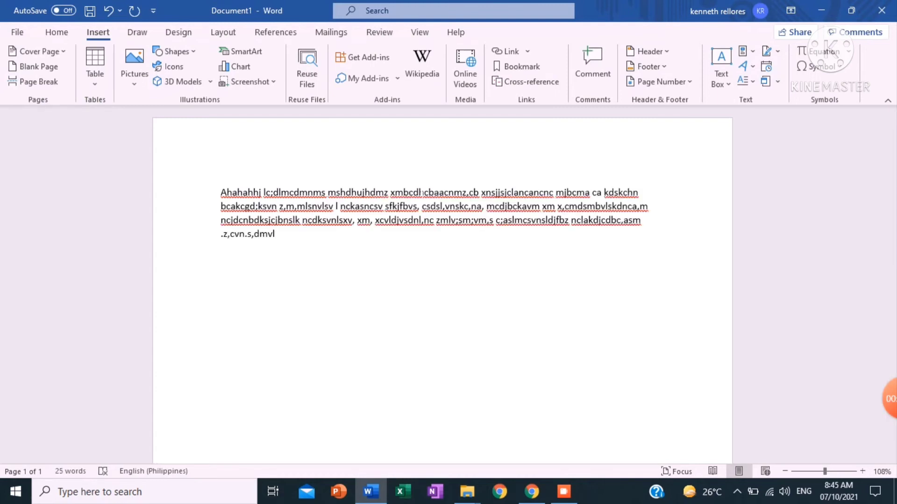
key(alt)
text(mvl)
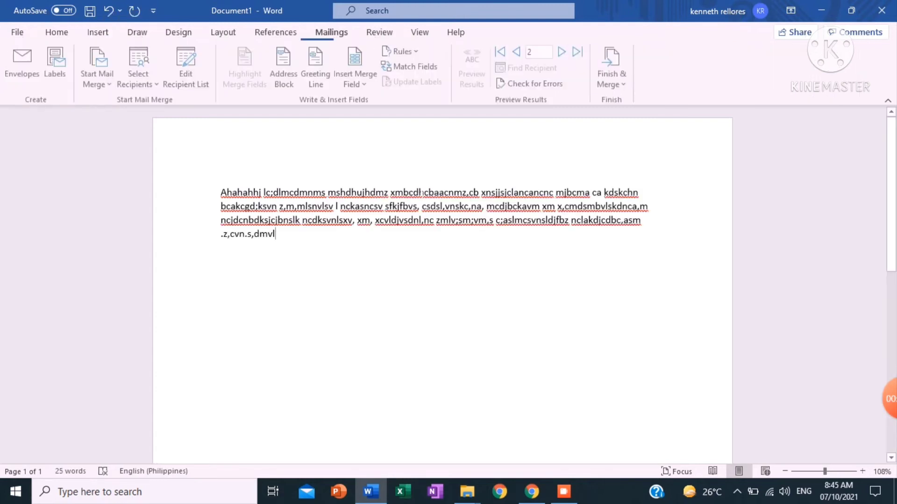
text(f,x.)
key(alt)
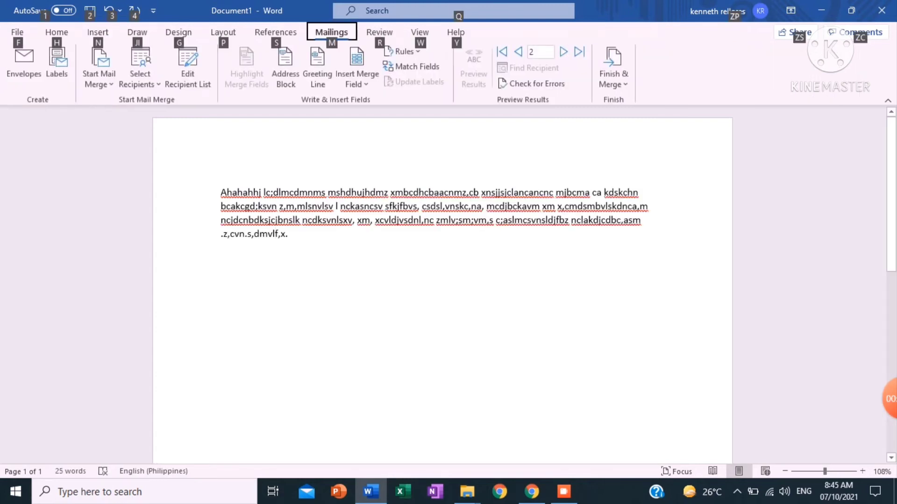
key(Escape)
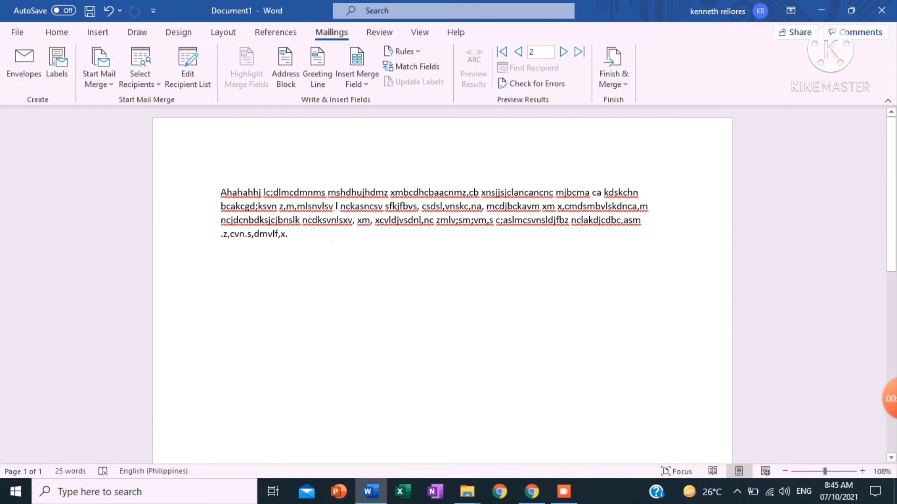
text(jljnjklllm mklkmnmm,m)
Zoom the document view in to 140%
click(863, 472)
click(863, 472)
click(864, 471)
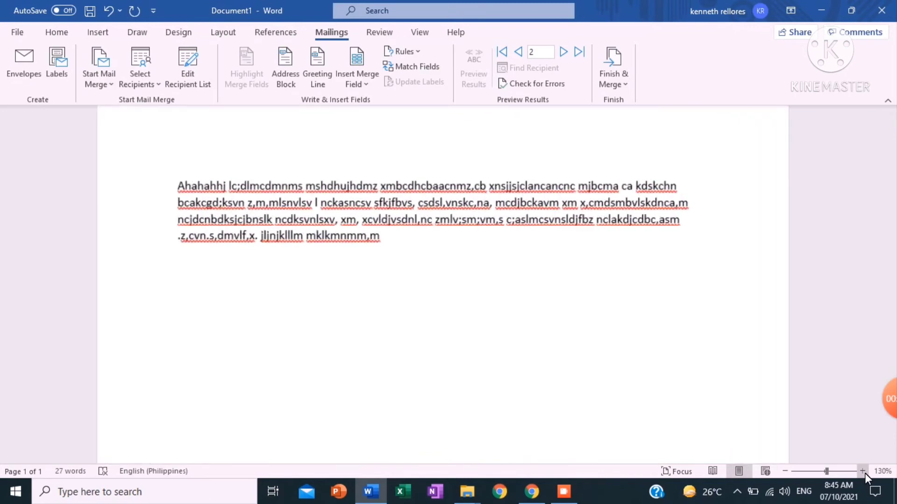
click(864, 472)
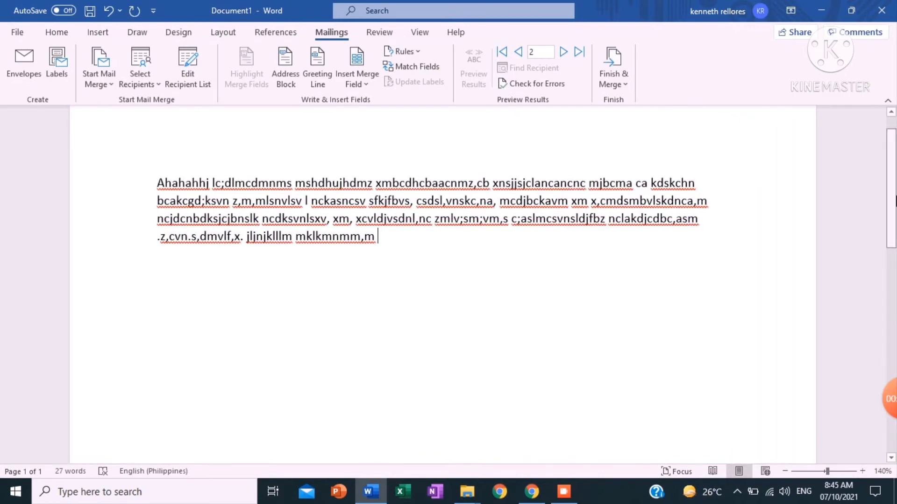
Insert picture 18 from the Pictures folder on this device at the end of the filler paragraph
scroll(894, 243, up, 1)
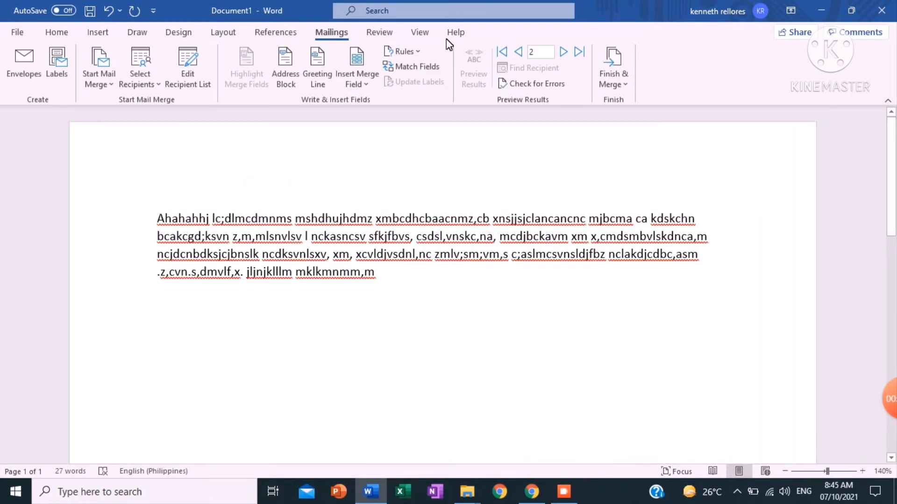
click(98, 32)
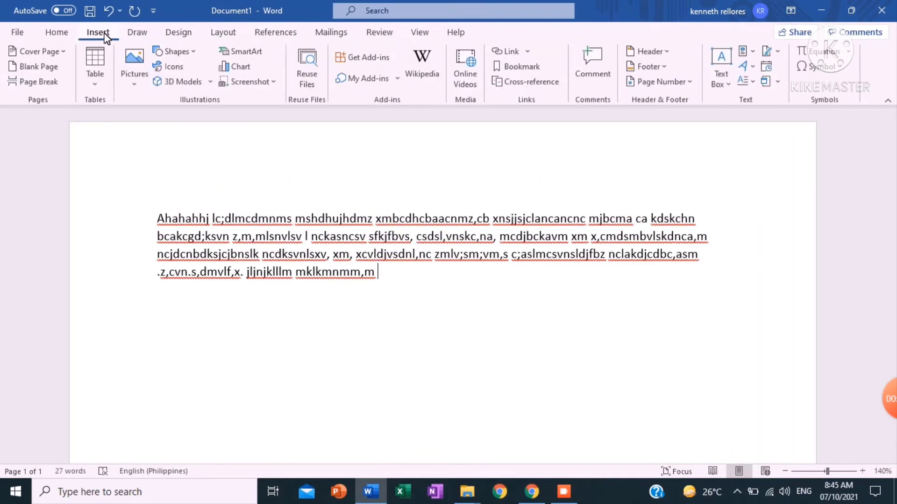
click(139, 74)
click(189, 128)
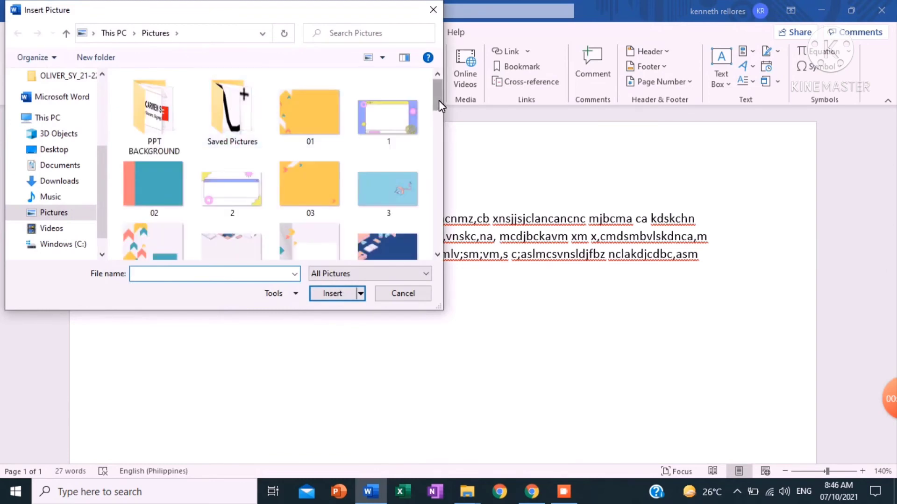
drag(439, 100, 440, 175)
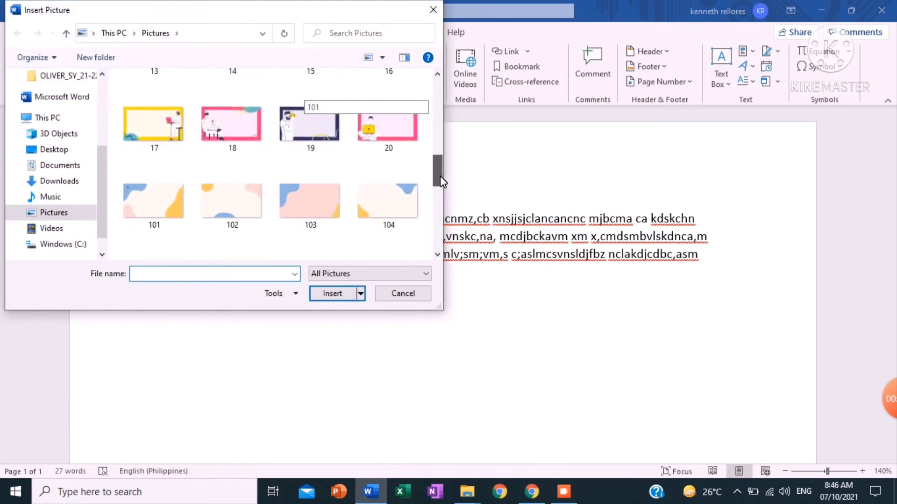
click(237, 128)
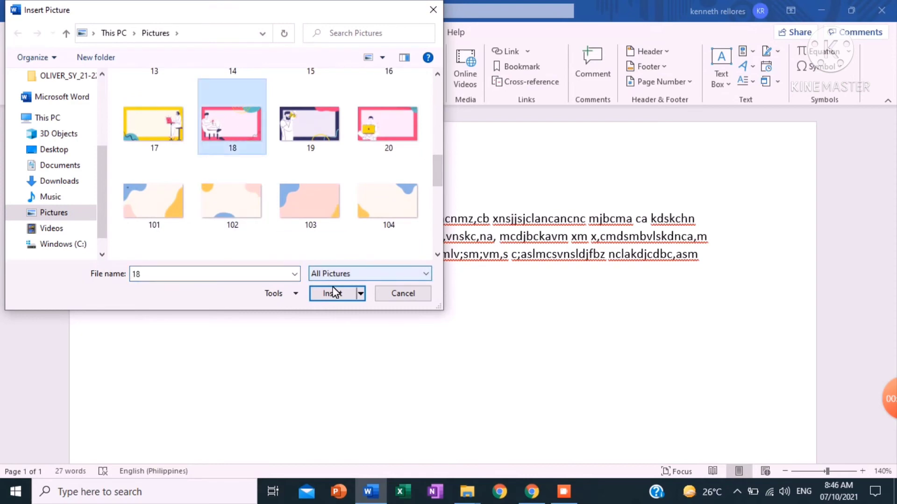
click(338, 298)
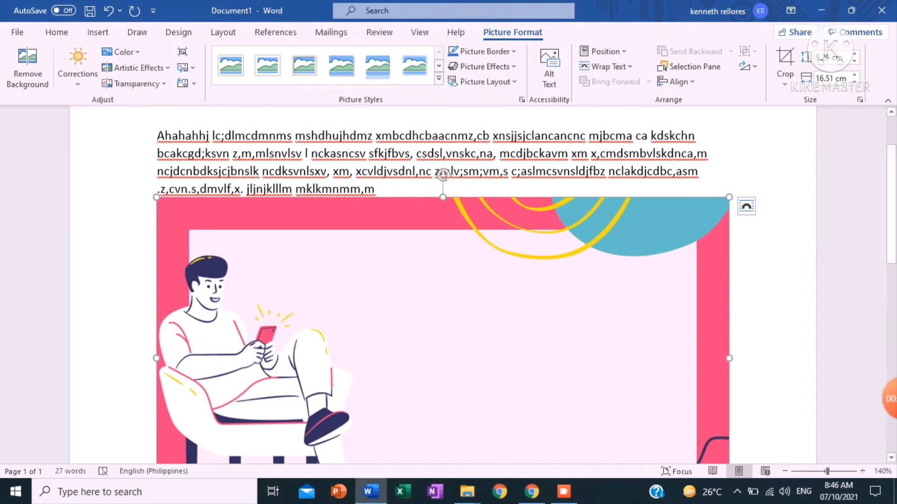
Flip the inserted picture horizontally and shrink it to about 8.6 cm wide
drag(729, 197, 626, 256)
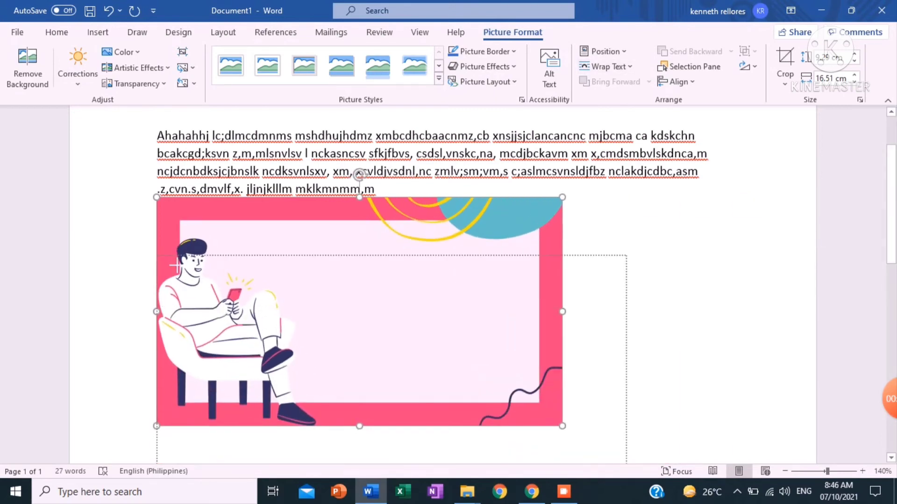
mouse_move(175, 265)
mouse_down()
mouse_move(161, 283)
mouse_move(162, 275)
mouse_up()
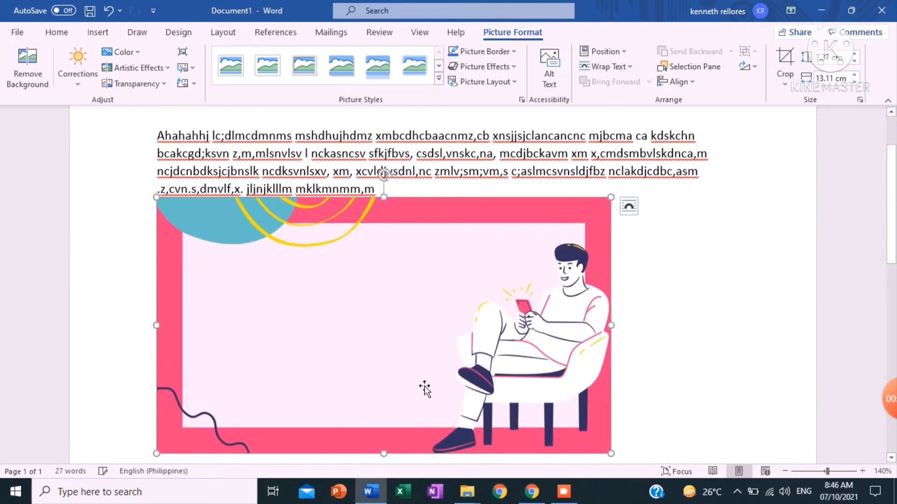
drag(611, 453, 456, 358)
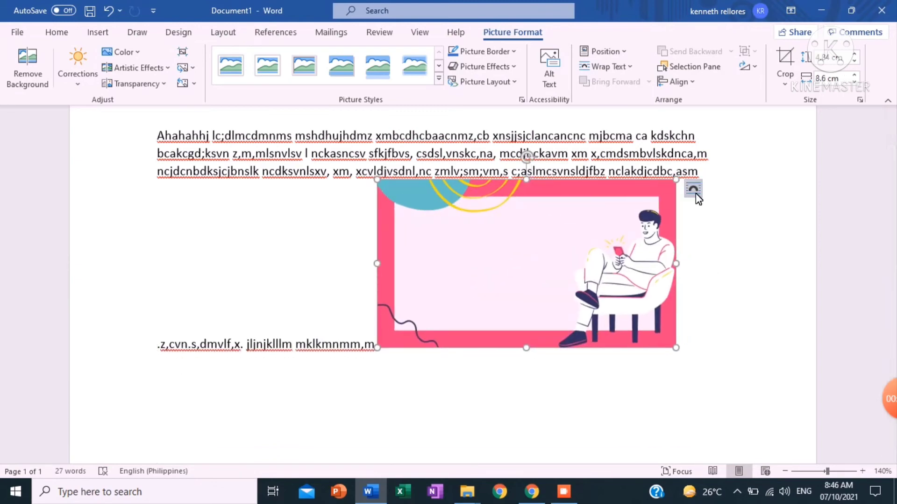
Move the in-line picture to the beginning of the paragraph and set its text wrapping to Square
click(695, 193)
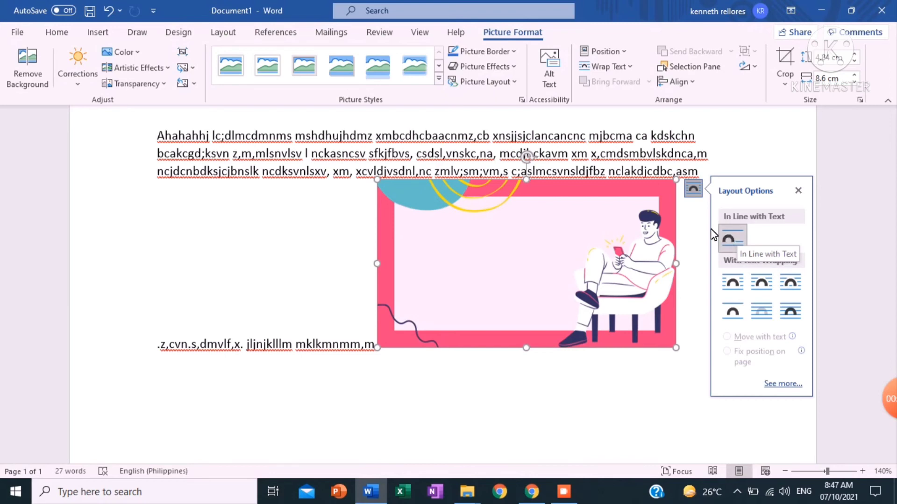
drag(454, 233, 215, 154)
drag(407, 211, 161, 138)
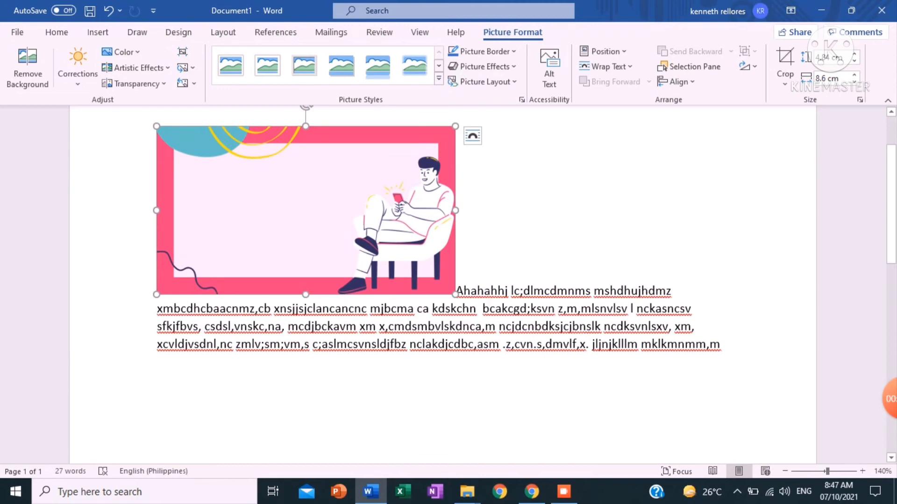
click(472, 135)
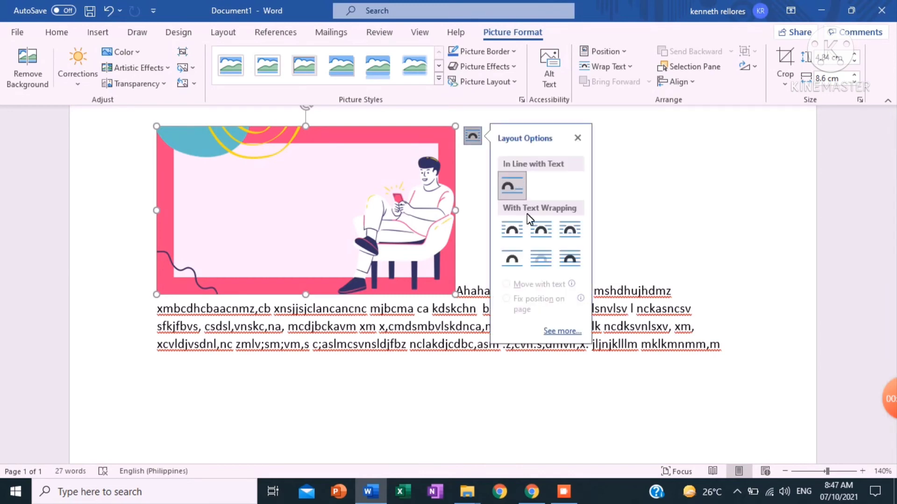
click(512, 228)
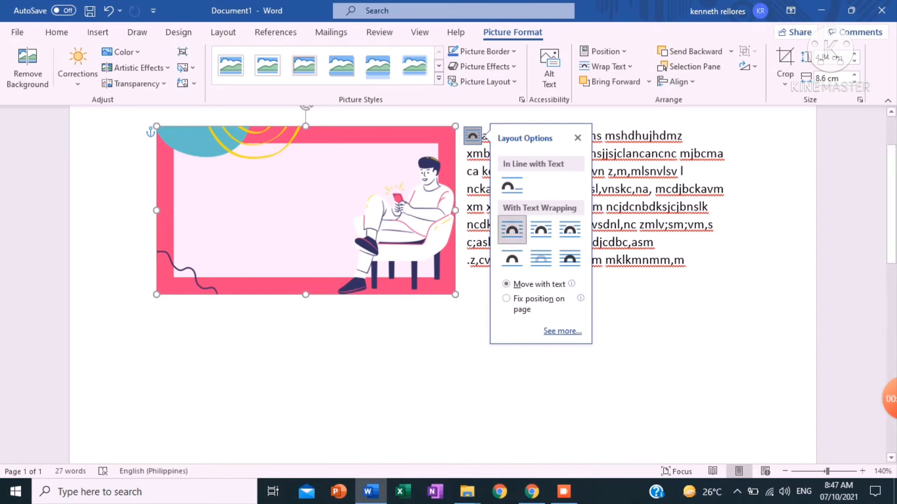
Append filler text running from "hahshdhdch jdhxsbcsmbc" to "ncsldkjvbhjsjdvb zncksjdvh" to the paragraph and move the picture into the paragraph's middle
click(689, 260)
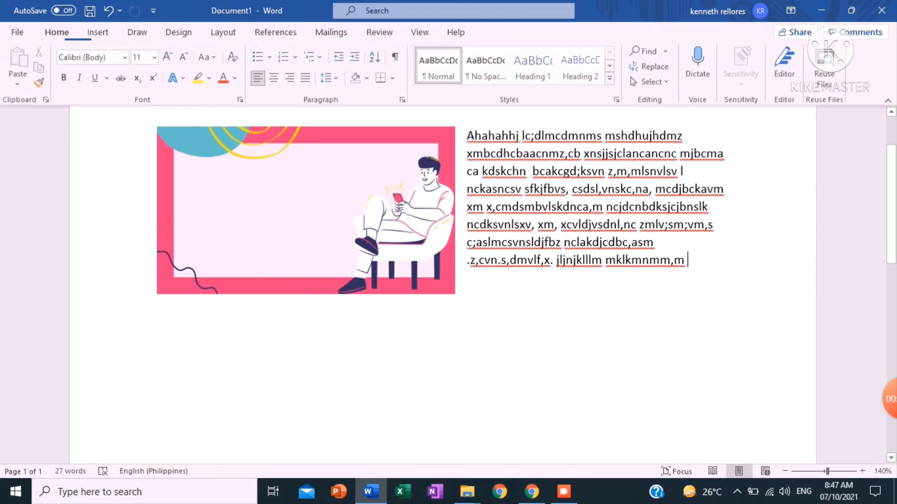
text(hahshdhdch jdhxsbcsmbc bdxjscndsbcm xcksdjcbsllk ,zbcnskjdhcbkjdscb,dsc sz chjdscbjabcs ncsldkjvbhjsjdvb zncksjdvh)
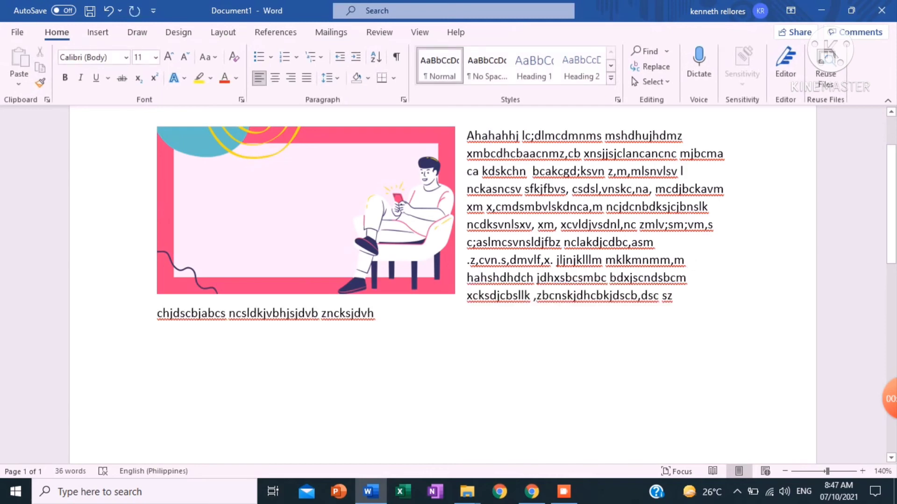
click(442, 236)
drag(531, 246, 578, 253)
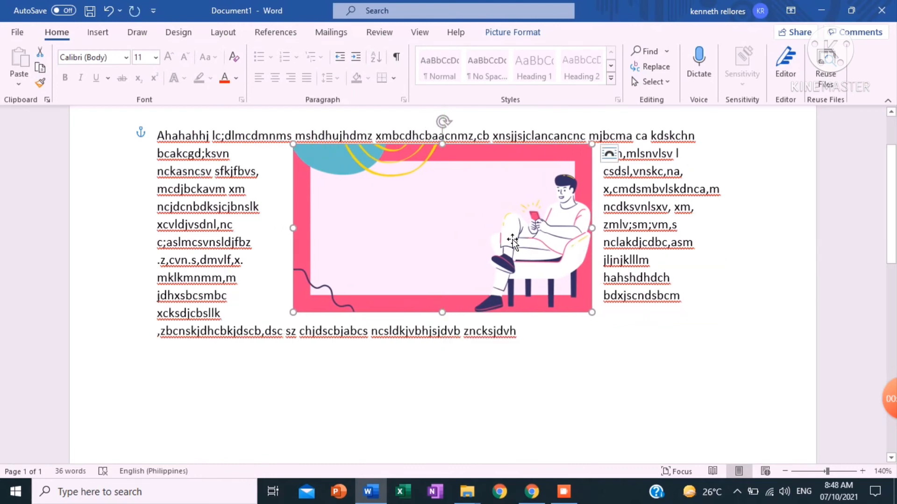
Change the picture's text wrapping to Tight and shift it slightly within the paragraph
click(609, 155)
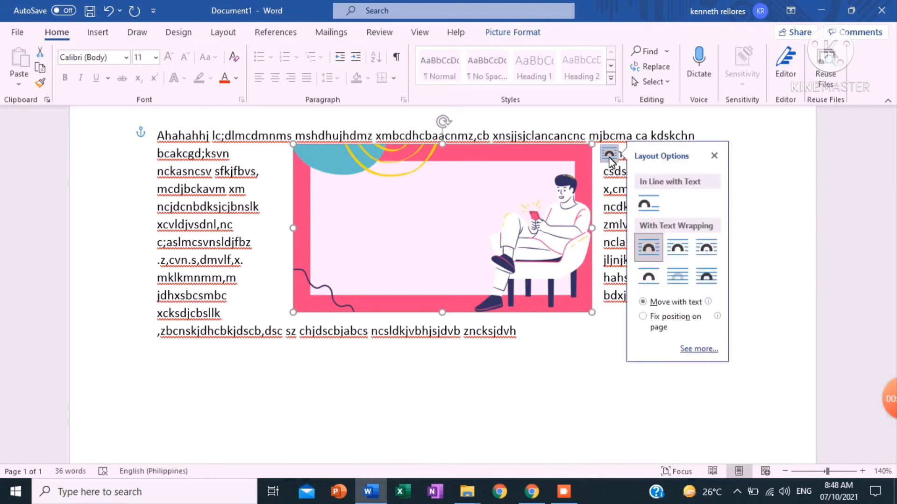
click(679, 249)
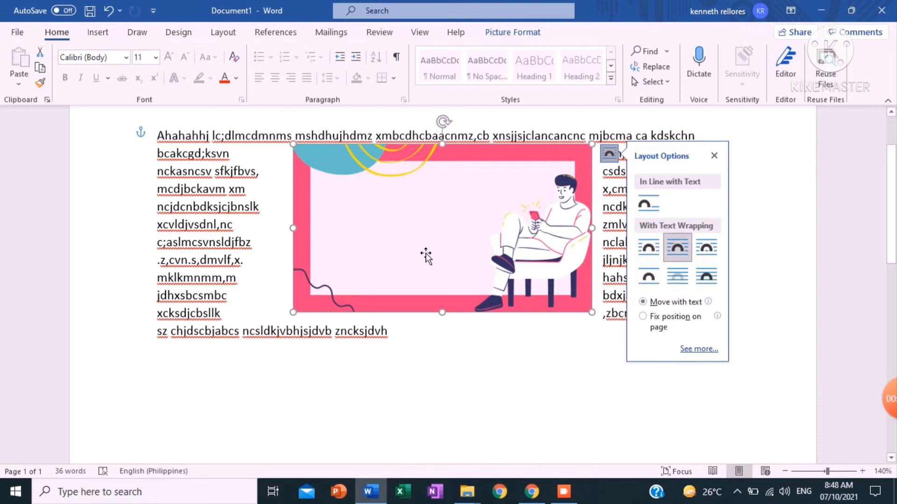
drag(426, 253, 387, 274)
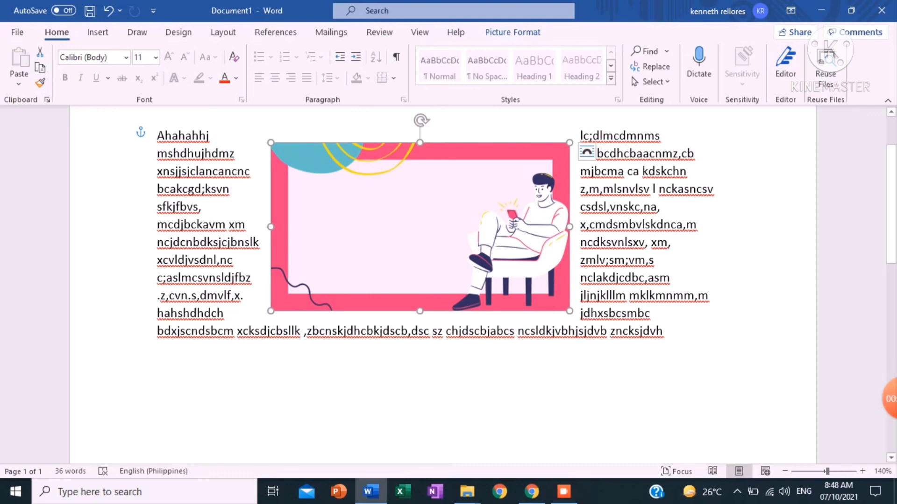
Change the picture's text wrapping to Through and reposition it among the paragraph's lines
click(587, 152)
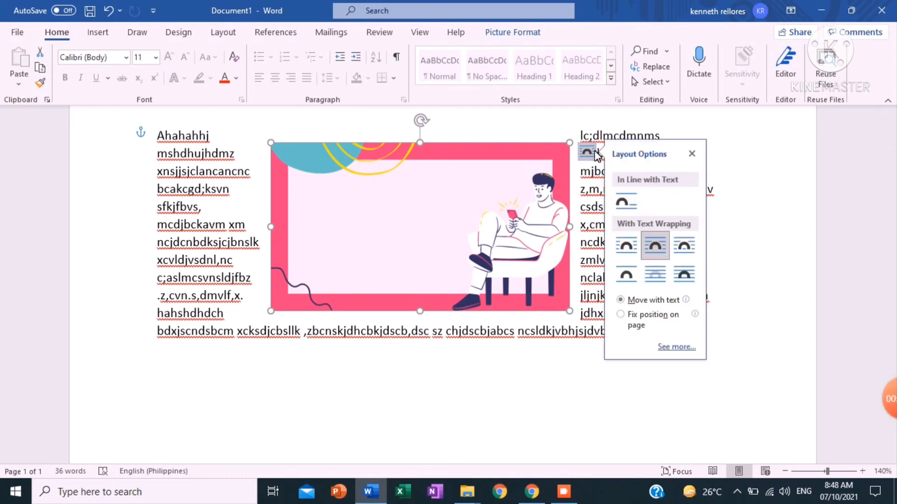
click(685, 240)
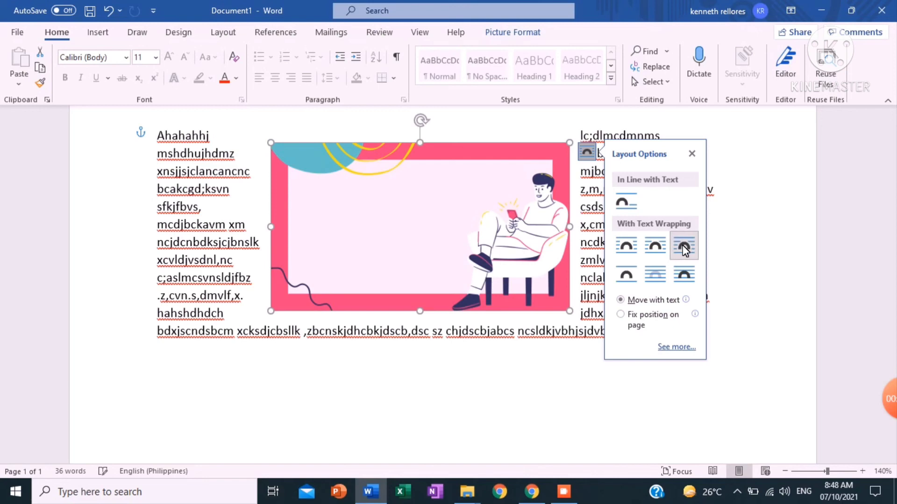
click(691, 153)
mouse_move(524, 212)
mouse_down()
mouse_move(567, 212)
mouse_move(481, 211)
mouse_move(512, 215)
mouse_up()
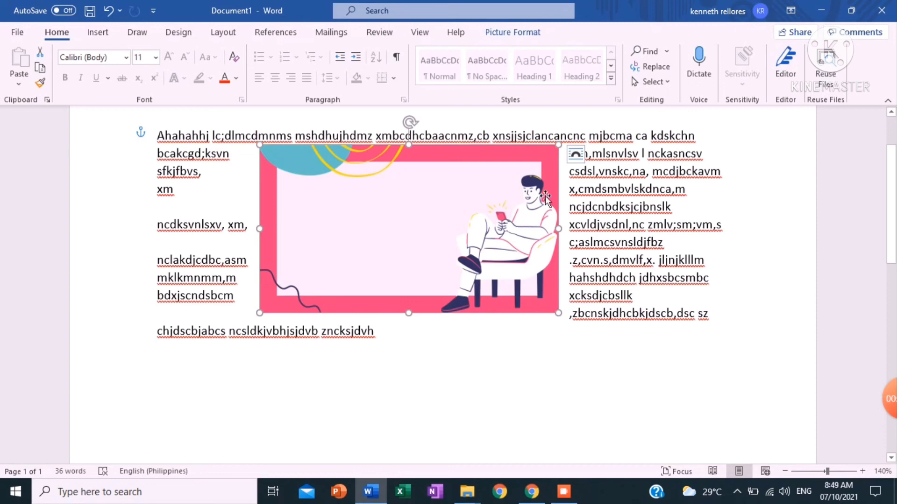
drag(545, 196, 570, 185)
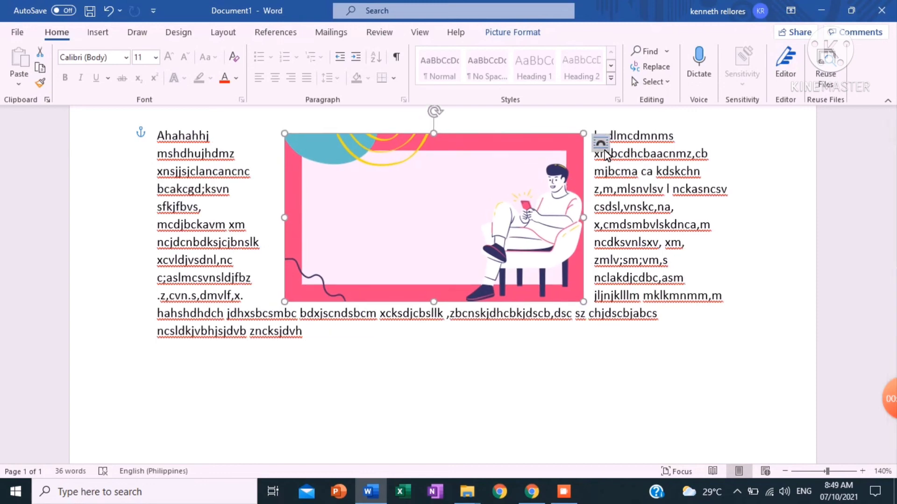
Change the picture's text wrapping to Top and Bottom and move it below the paragraph
click(603, 149)
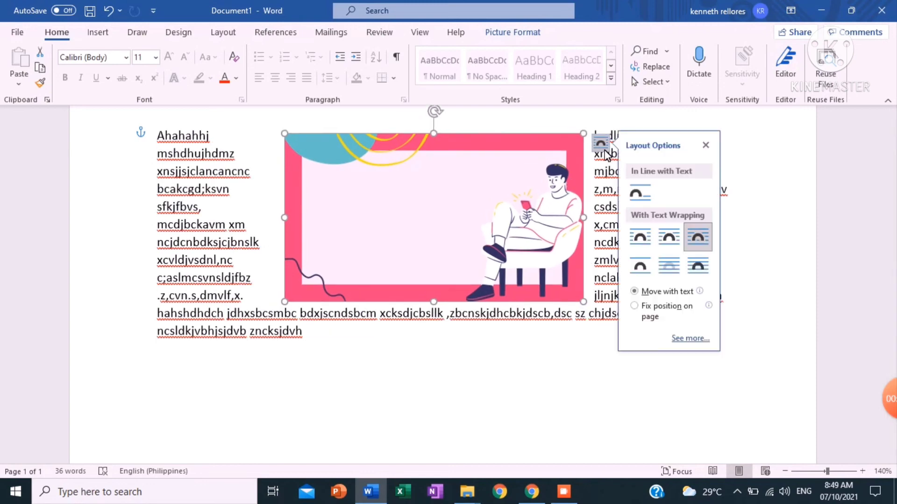
click(640, 266)
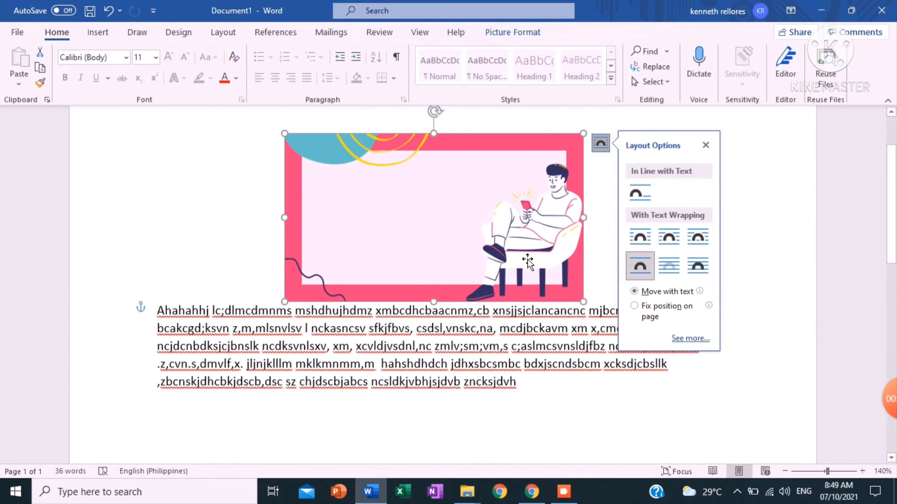
drag(530, 260, 496, 348)
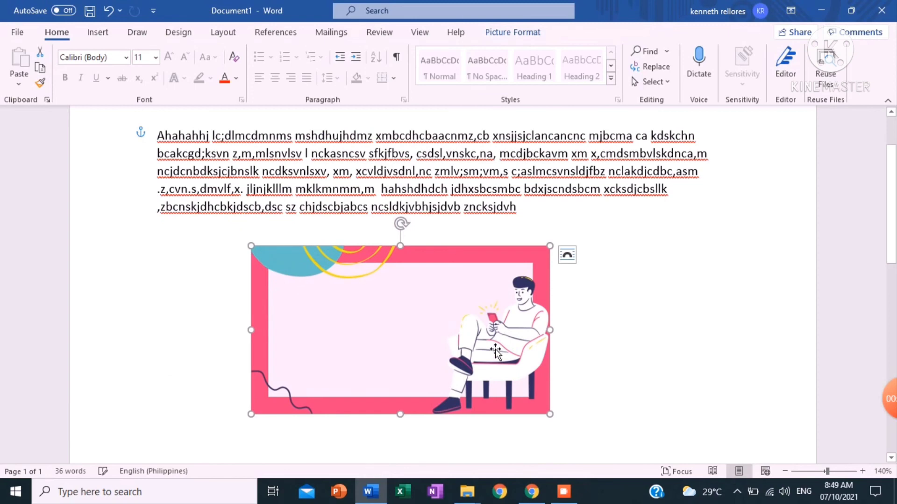
Place the picture Behind Text and move it up so that it lies under the paragraph
click(568, 256)
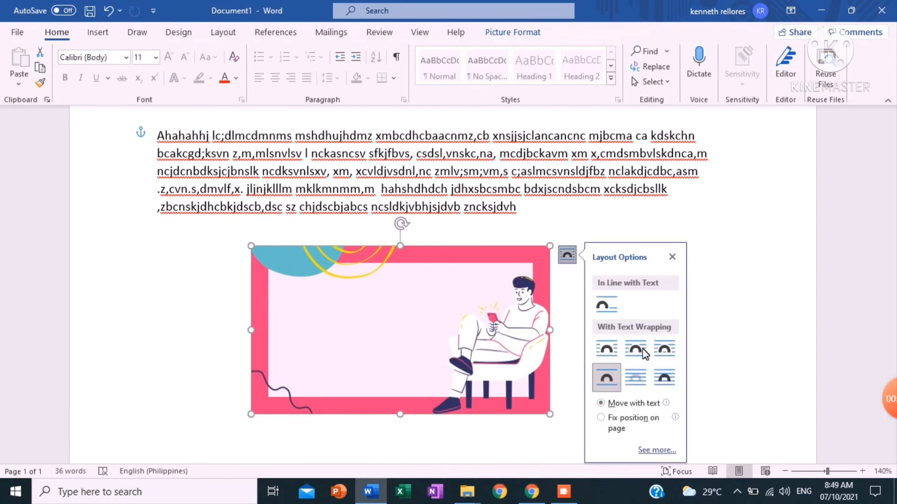
click(635, 385)
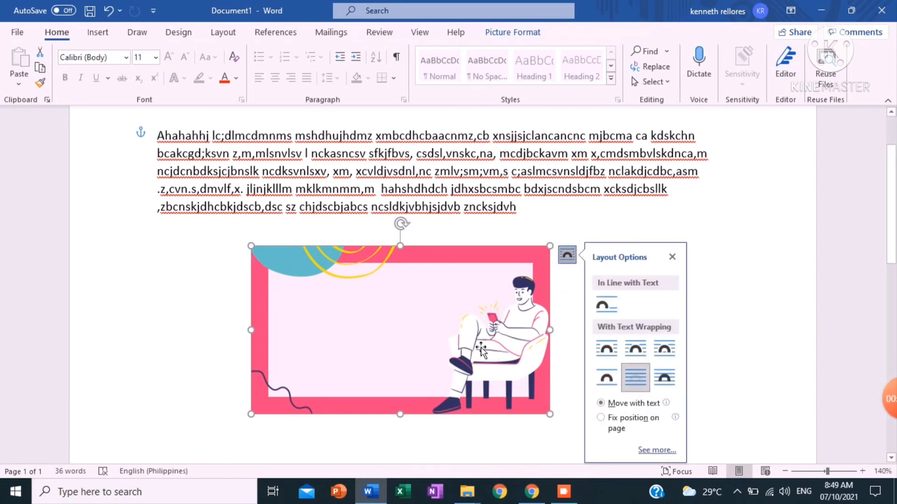
drag(476, 328, 492, 204)
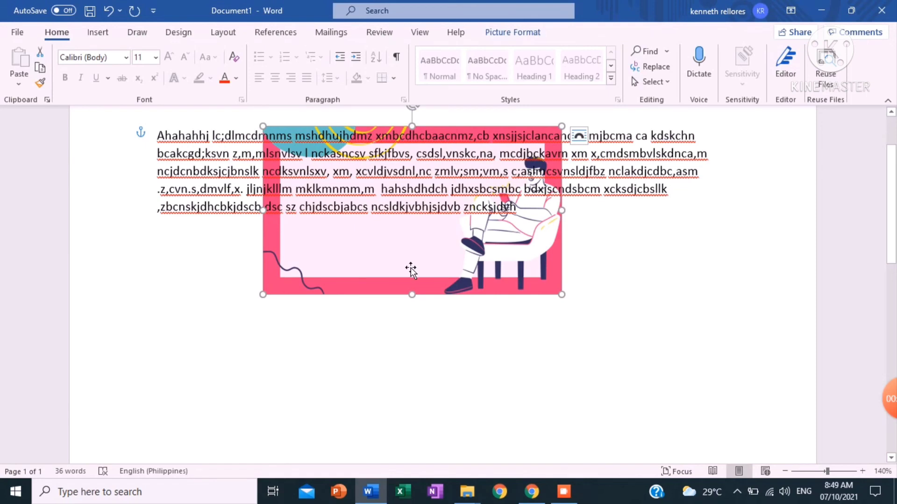
drag(411, 267, 433, 241)
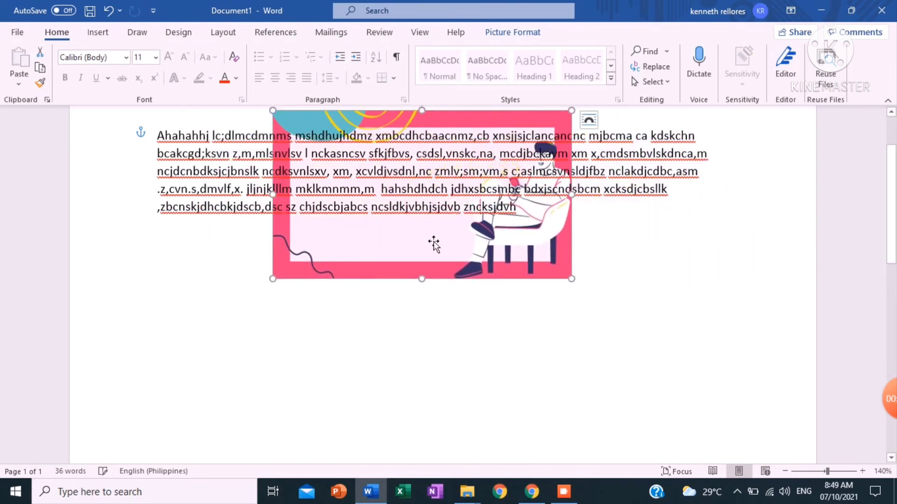
Place the picture In Front of Text, move it off the paragraph to the centre of the space below, and deselect it
click(588, 121)
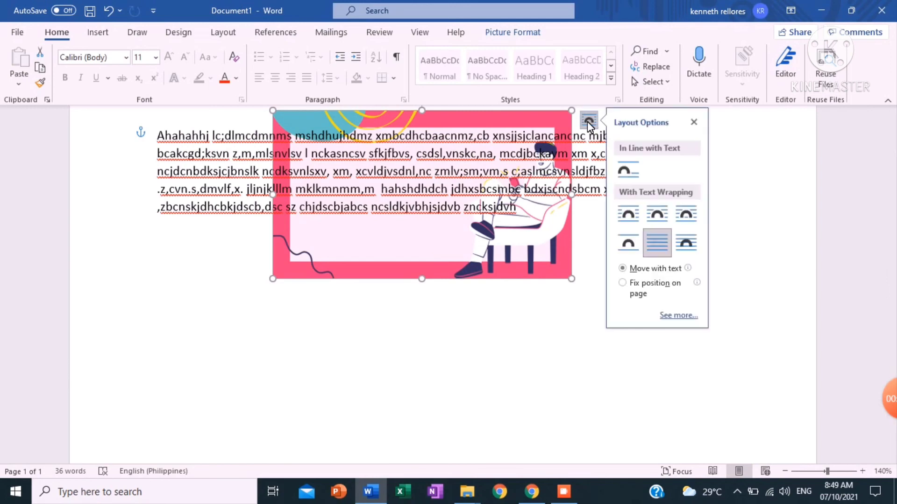
click(679, 243)
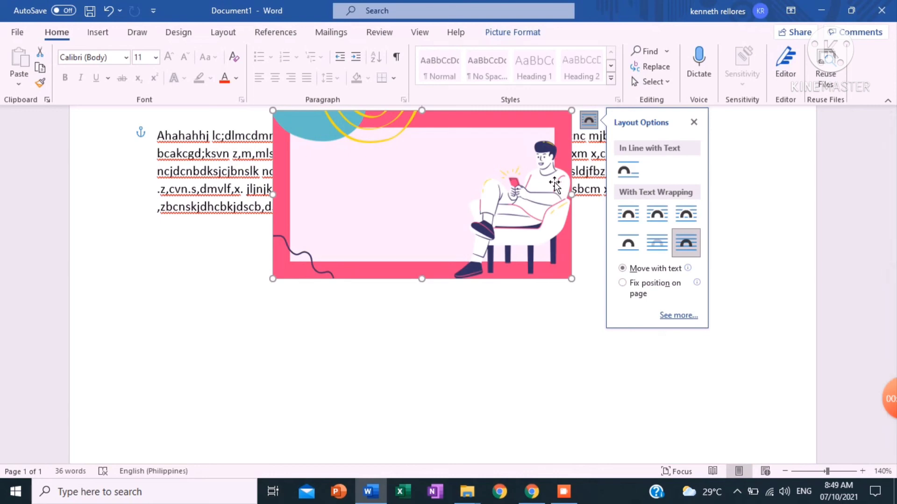
click(693, 123)
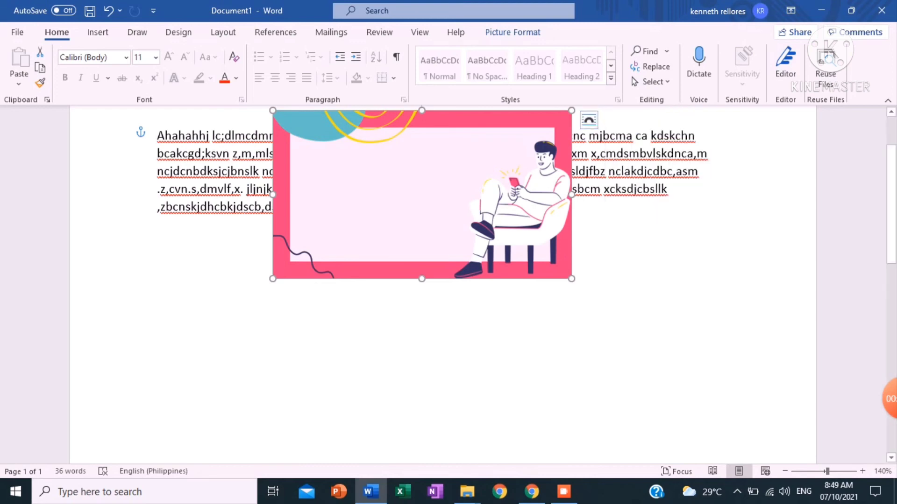
drag(558, 196, 685, 280)
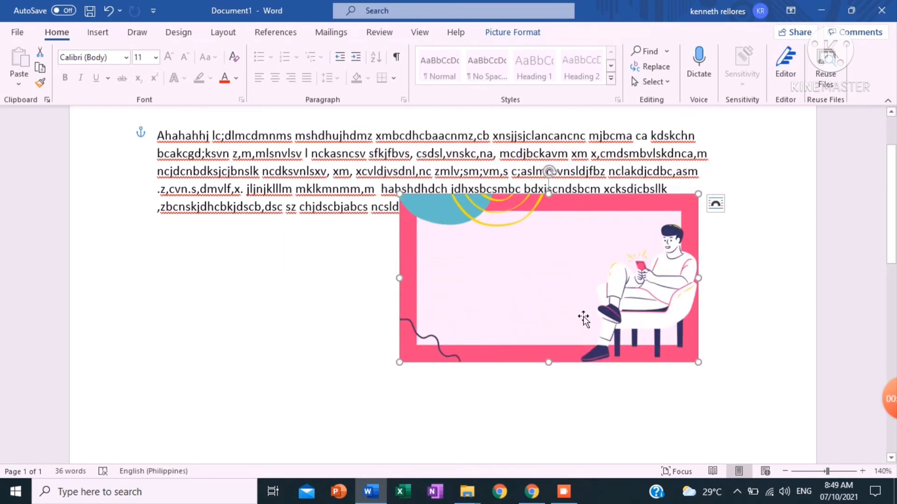
drag(583, 320, 564, 392)
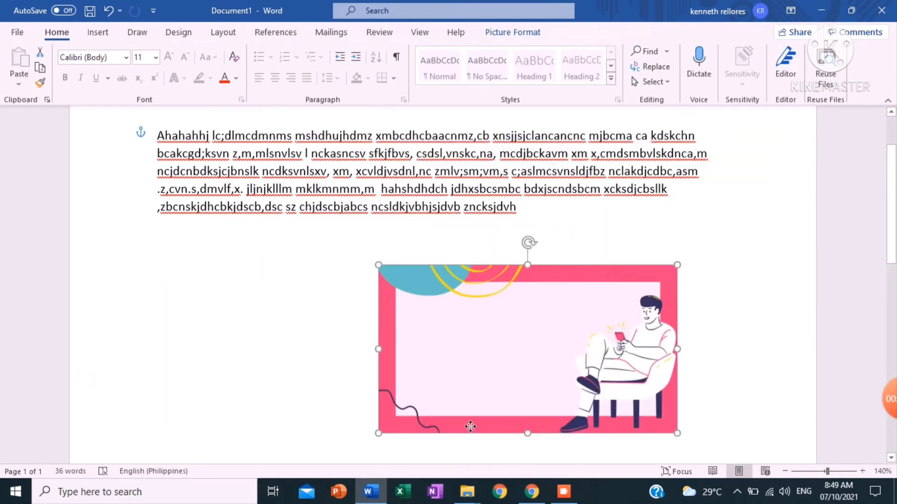
drag(471, 427, 457, 373)
click(520, 207)
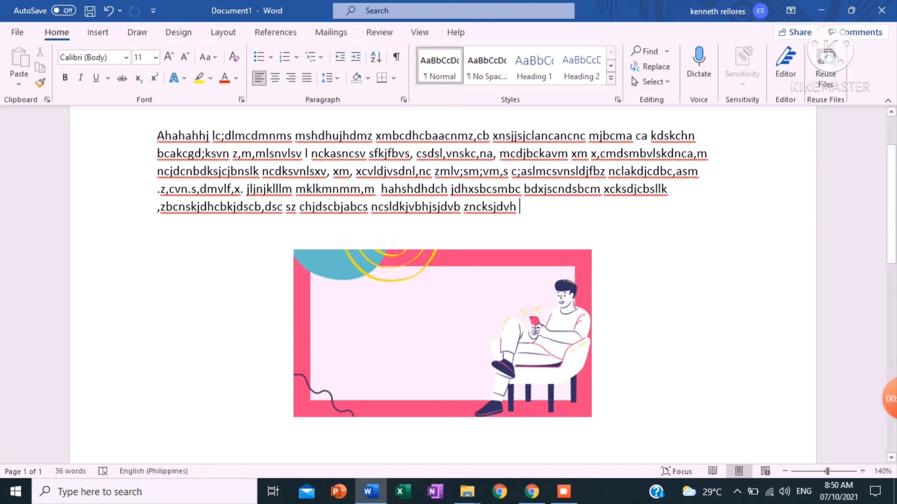
click(564, 492)
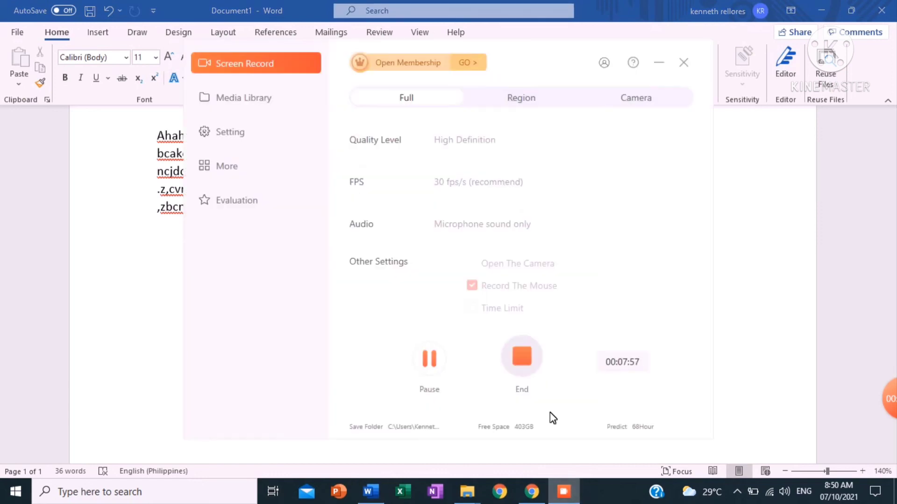